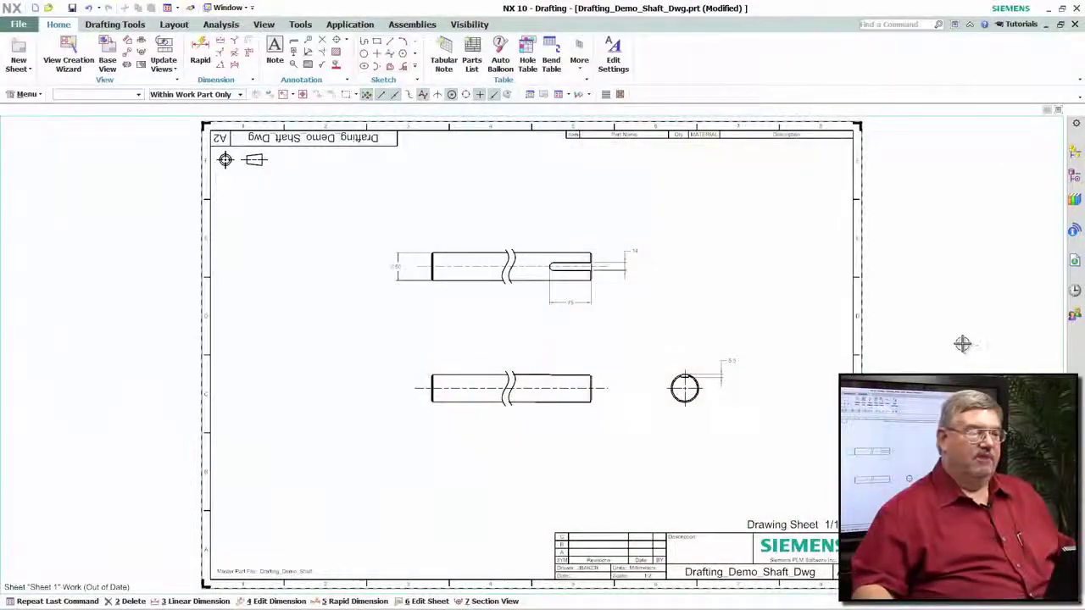
Create an inferred rapid dimension of the shaft's overall length between the outer end corners of the upper broken view.
{"action": "scroll", "coordinate": [962, 345], "scroll_direction": "up", "scroll_amount": 3}
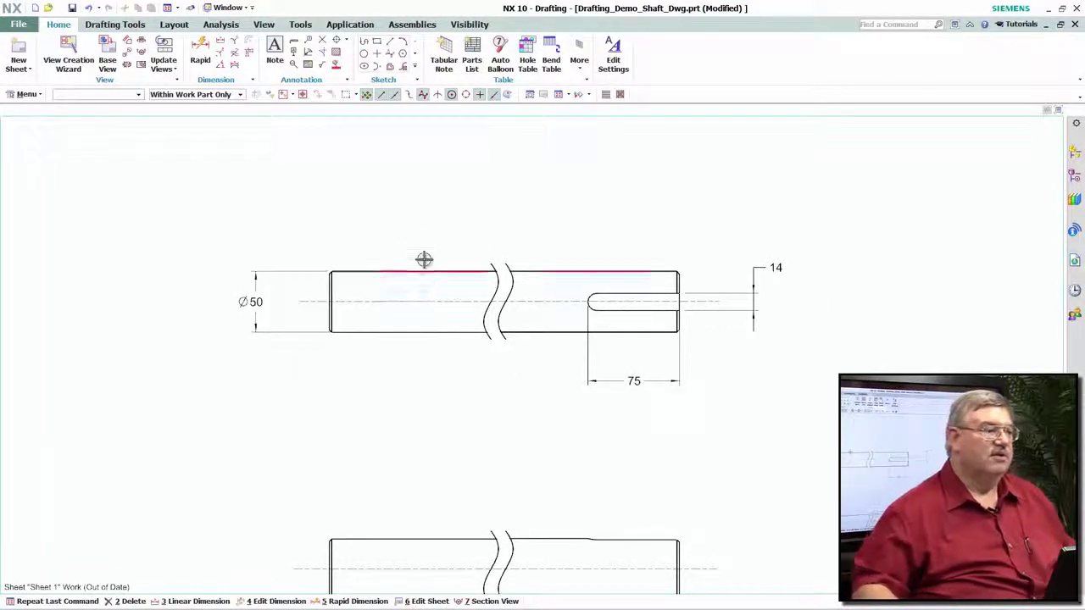
{"action": "left_click", "coordinate": [200, 49]}
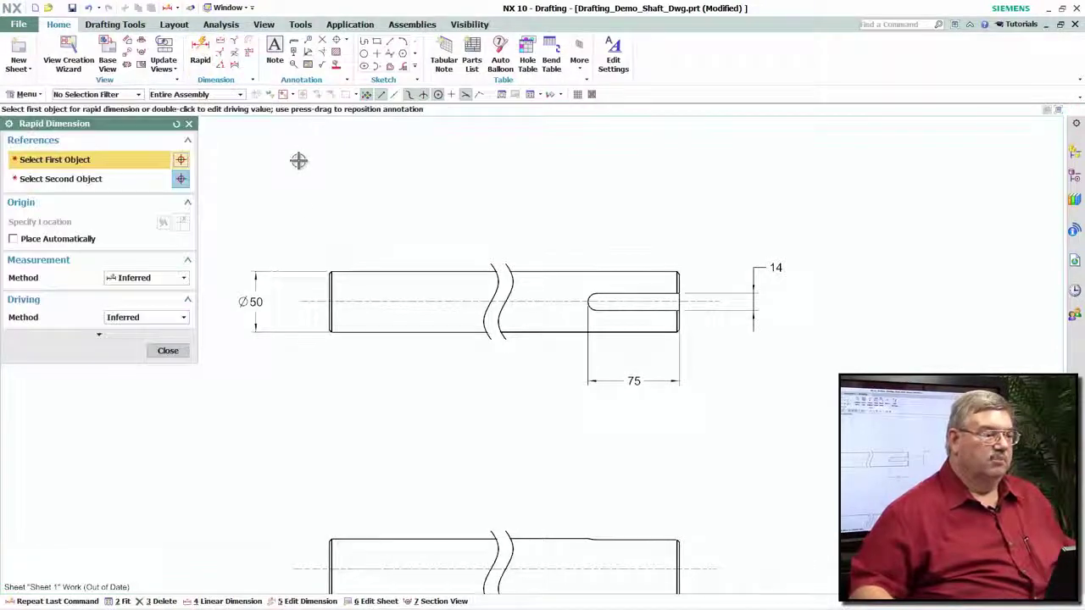
{"action": "scroll", "coordinate": [300, 262], "scroll_direction": "up", "scroll_amount": 5}
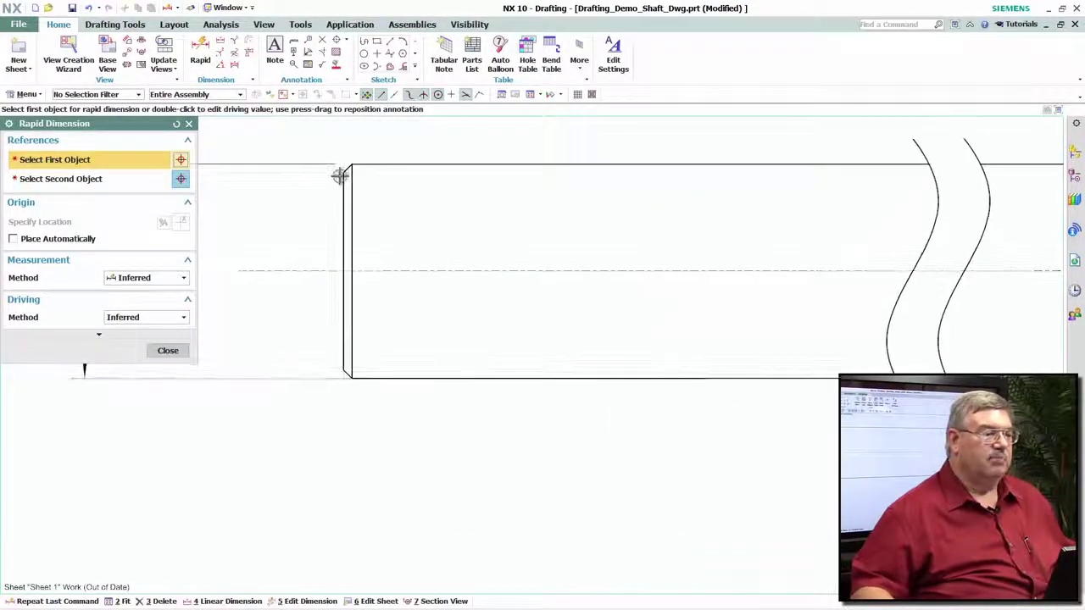
{"action": "left_click", "coordinate": [341, 174]}
{"action": "scroll", "coordinate": [536, 249], "scroll_direction": "down", "scroll_amount": 3}
{"action": "scroll", "coordinate": [501, 279], "scroll_direction": "up", "scroll_amount": 3}
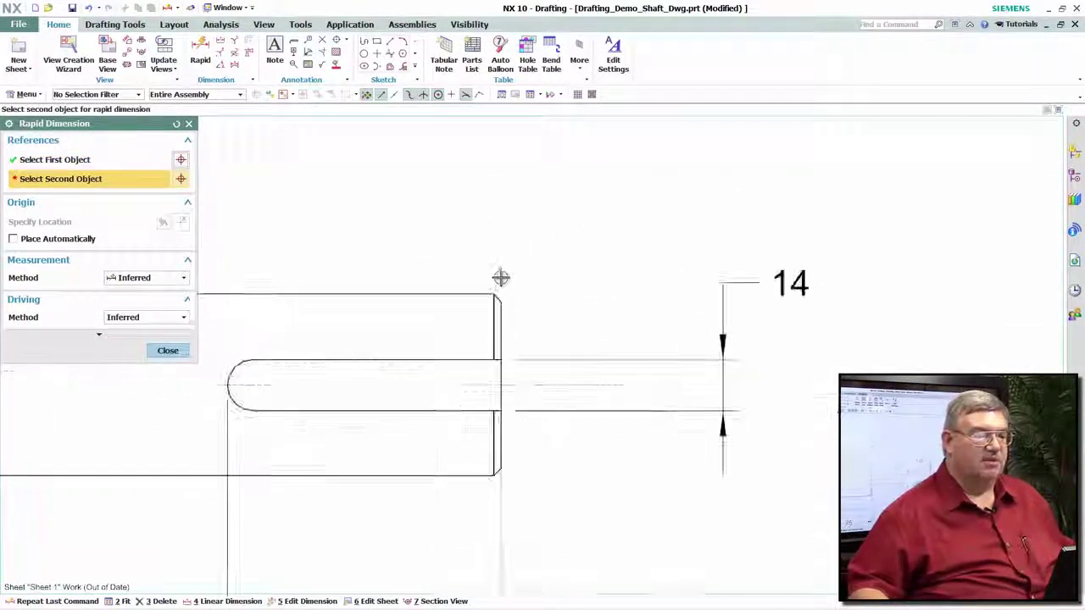
{"action": "left_click", "coordinate": [491, 275]}
{"action": "scroll", "coordinate": [518, 246], "scroll_direction": "down", "scroll_amount": 4}
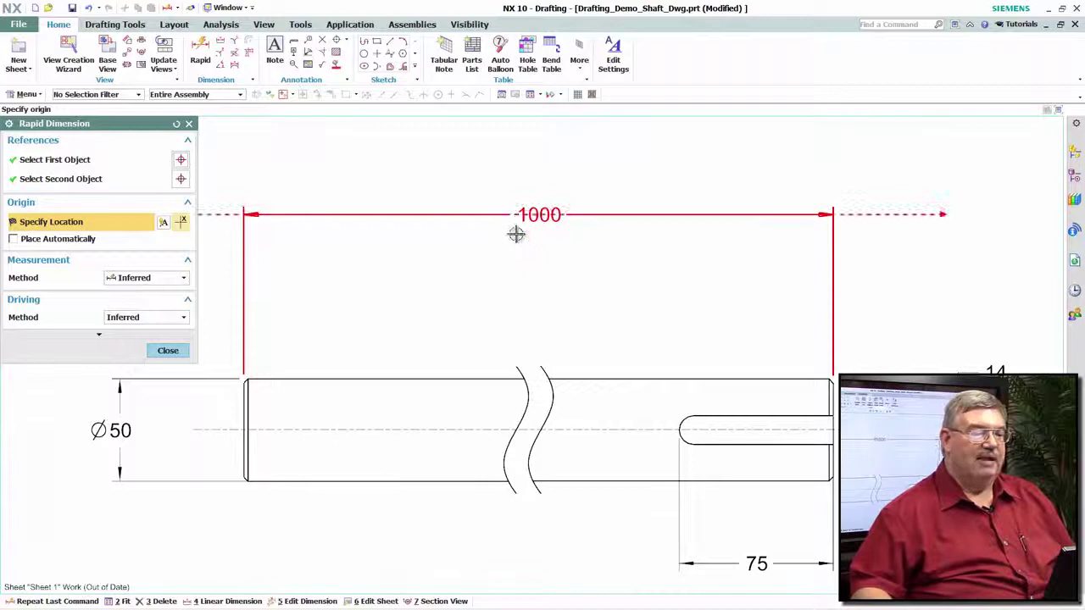
Add a foreshortening symbol to the dimension line on both sides of the shaft's overall length value.
{"action": "mouse_move", "coordinate": [516, 234]}
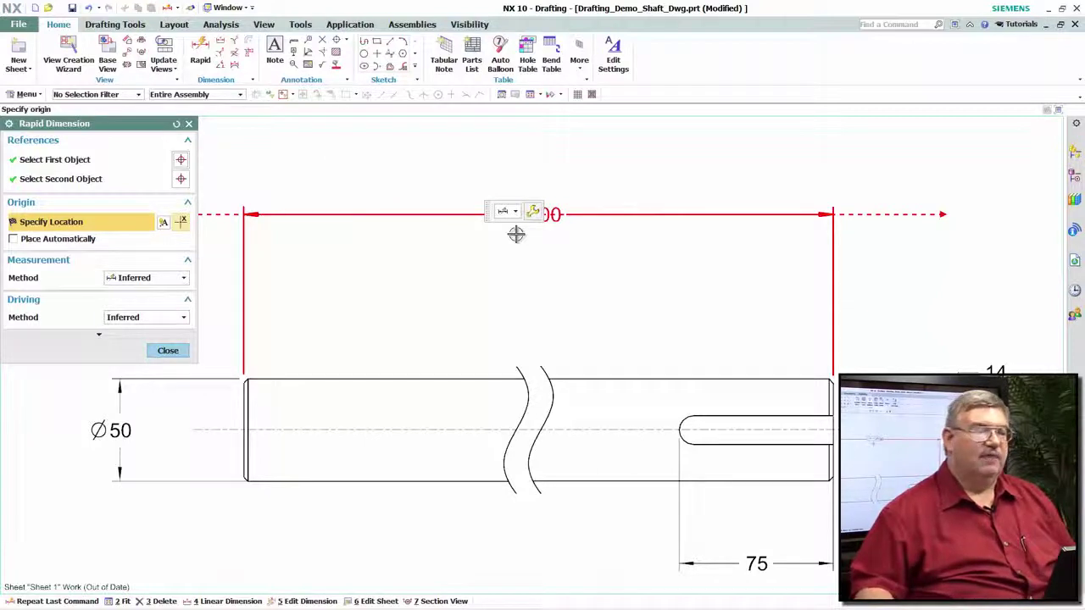
{"action": "left_click", "coordinate": [540, 234]}
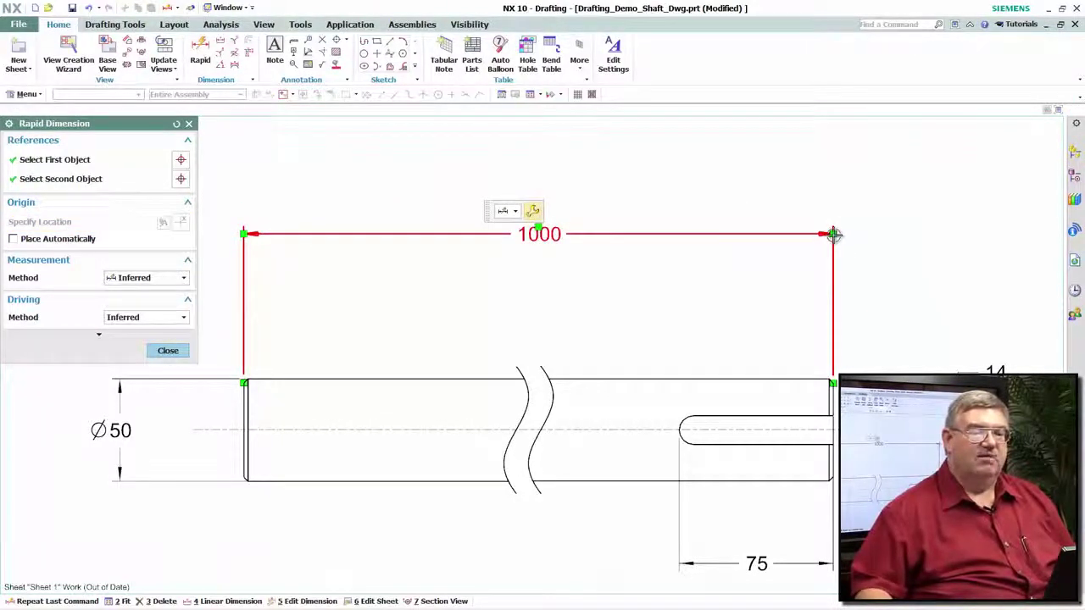
{"action": "right_click", "coordinate": [835, 233]}
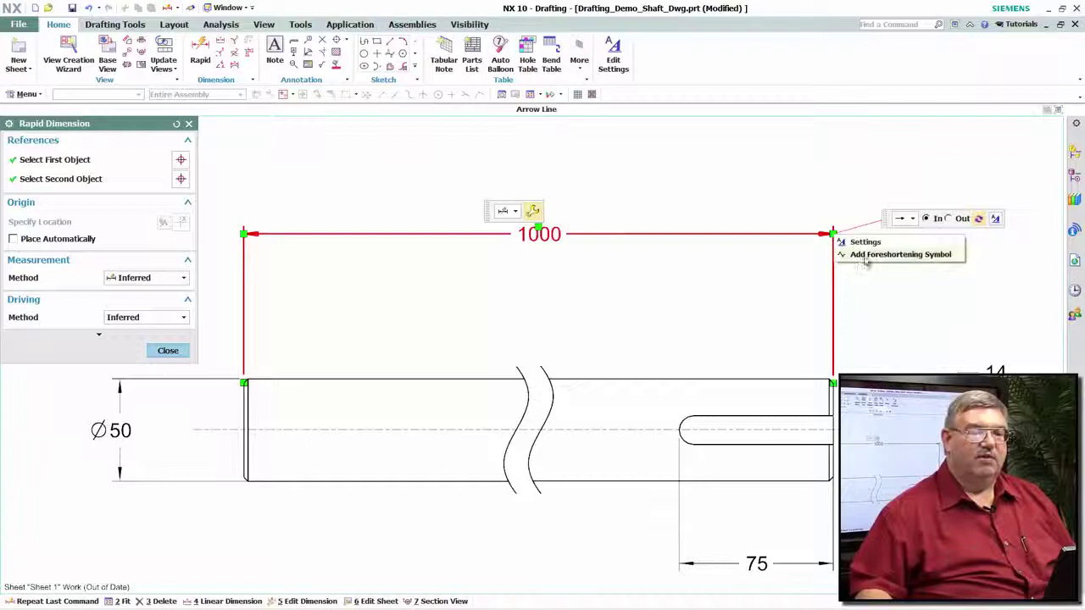
{"action": "left_click", "coordinate": [848, 256]}
{"action": "right_click", "coordinate": [244, 234]}
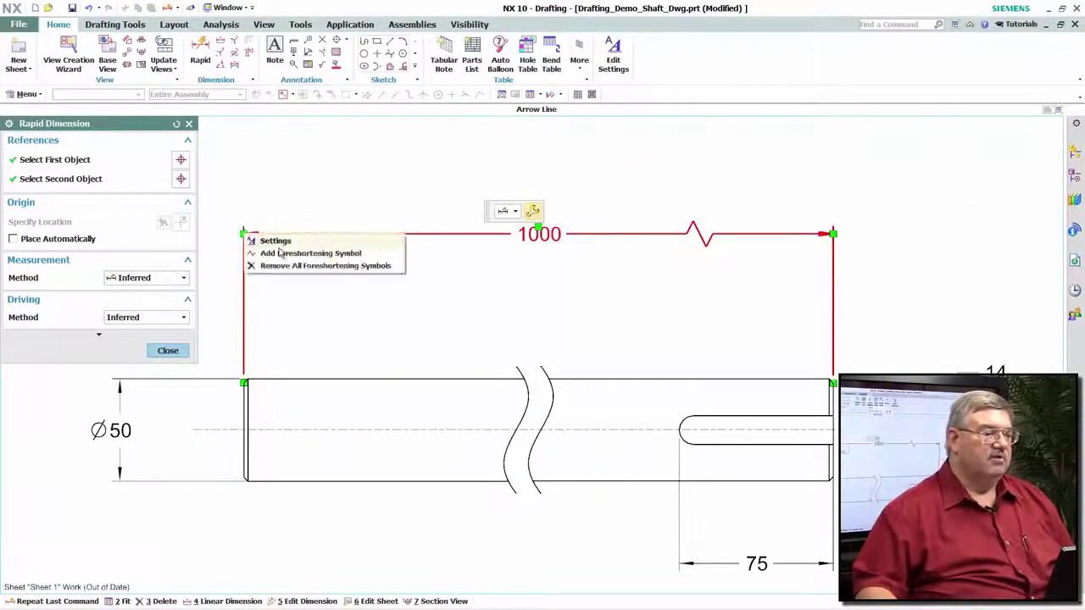
{"action": "left_click", "coordinate": [292, 256]}
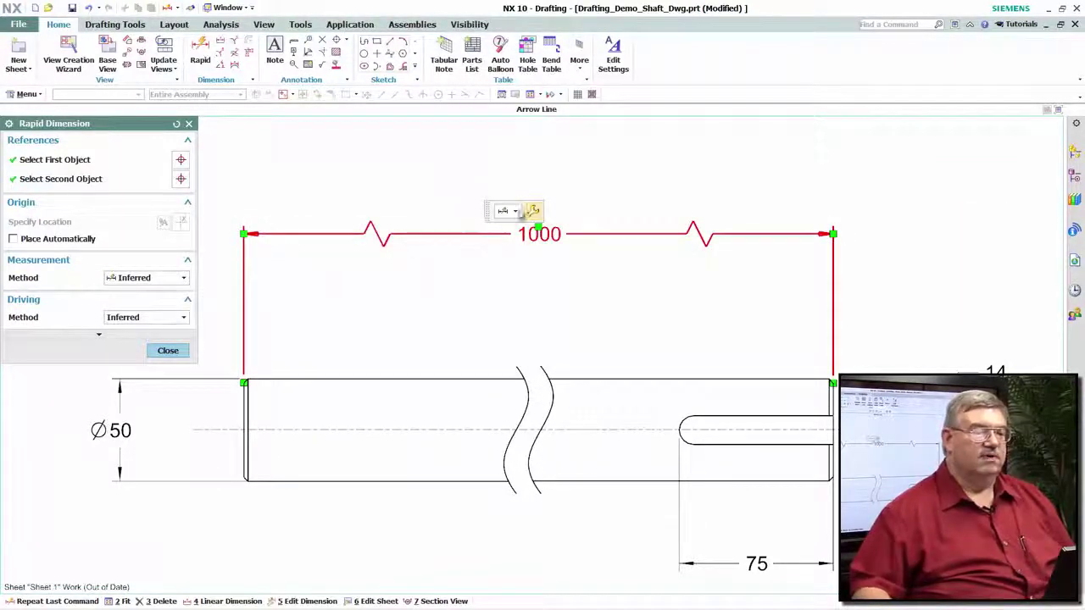
Place the foreshortened length dimension above the shaft, centre its text and finish dimensioning.
{"action": "left_click", "coordinate": [536, 236]}
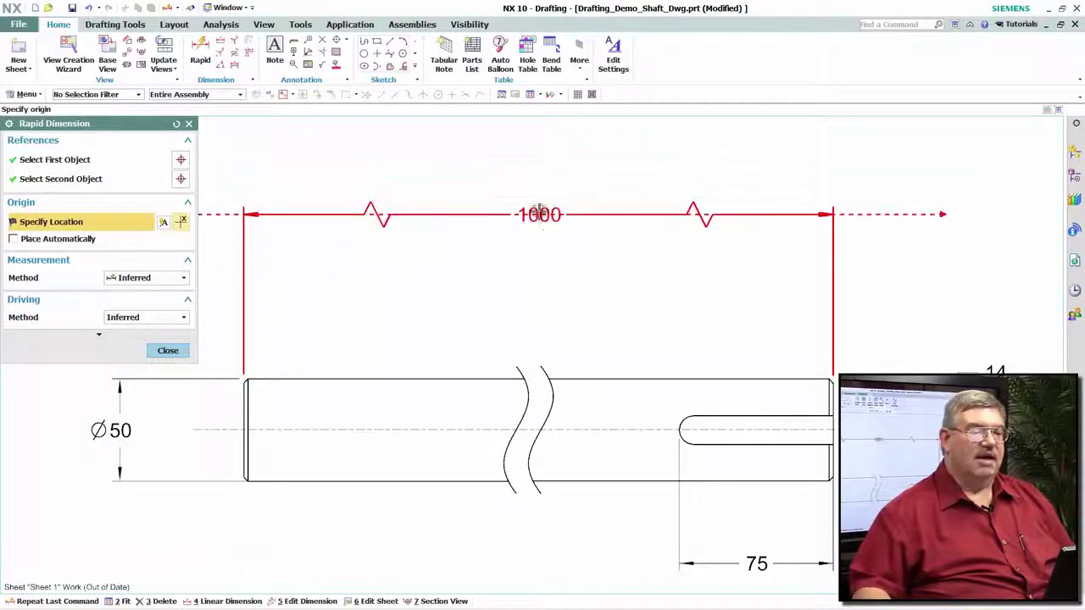
{"action": "left_click", "coordinate": [540, 230]}
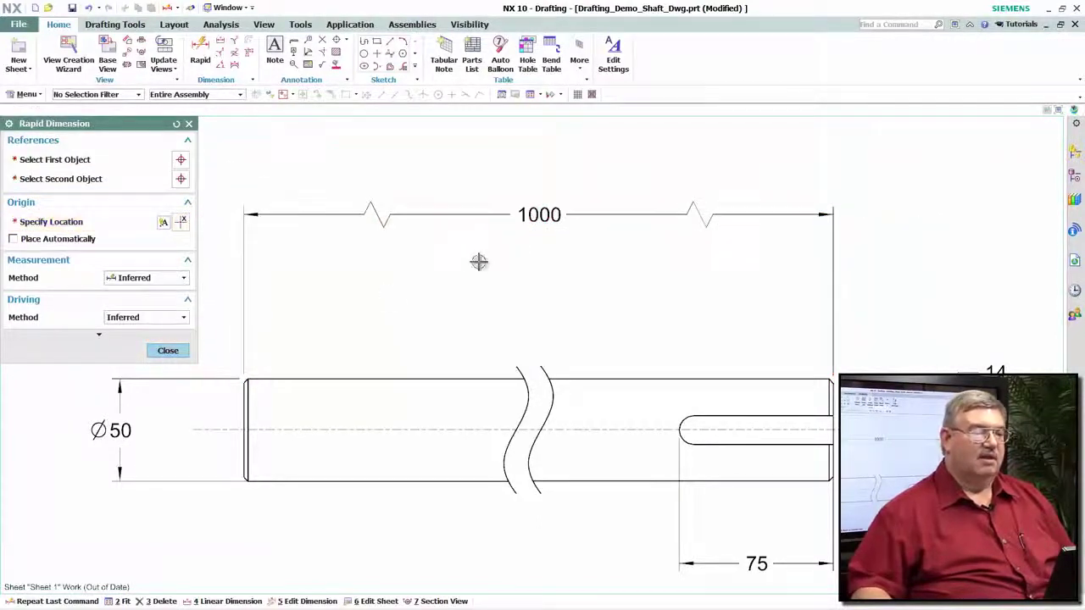
{"action": "left_click", "coordinate": [167, 350]}
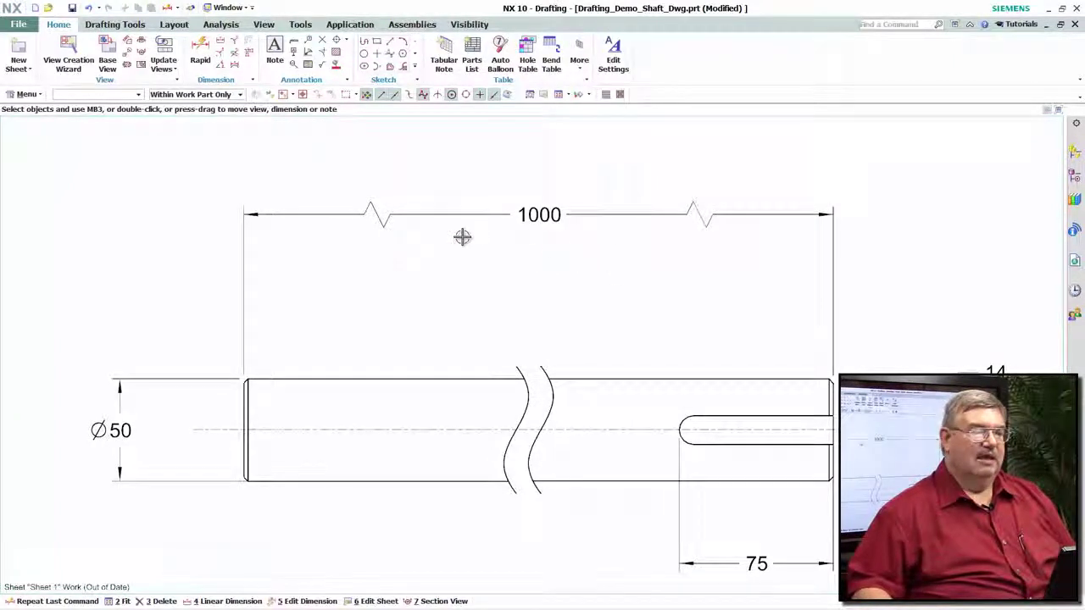
Change the foreshortening symbol type of the shaft's overall length dimension to Stretched.
{"action": "double_click", "coordinate": [439, 215]}
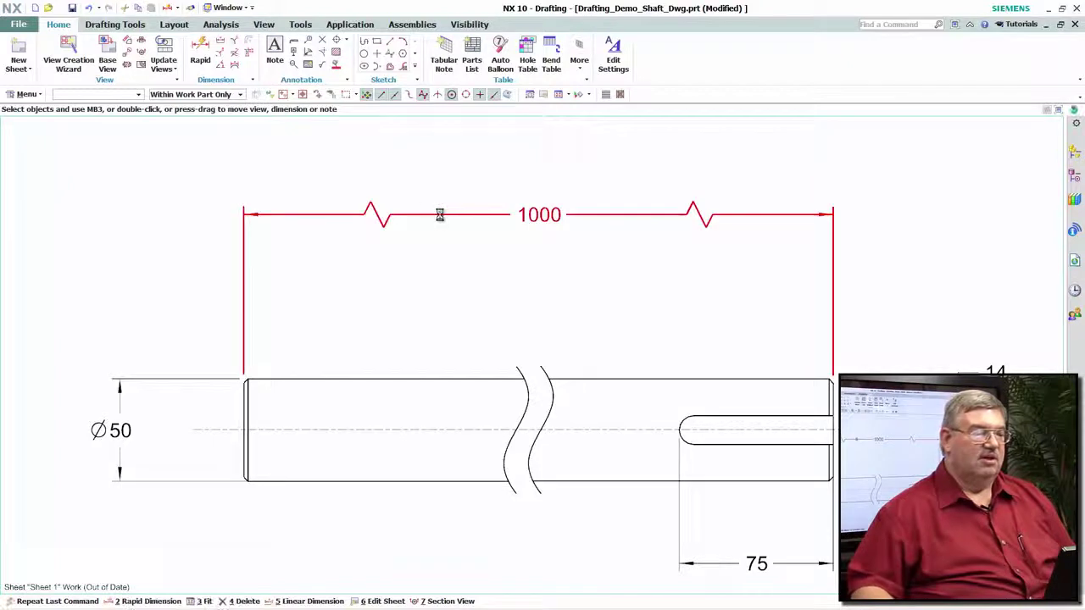
{"action": "right_click", "coordinate": [241, 215]}
{"action": "left_click", "coordinate": [254, 221]}
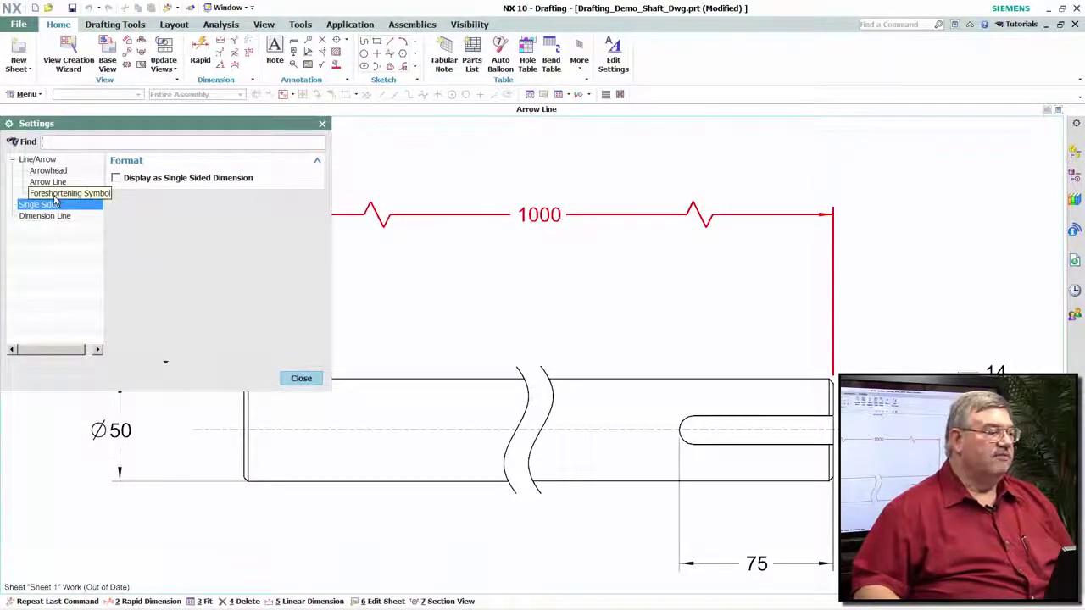
{"action": "left_click", "coordinate": [54, 195]}
{"action": "left_click", "coordinate": [280, 178]}
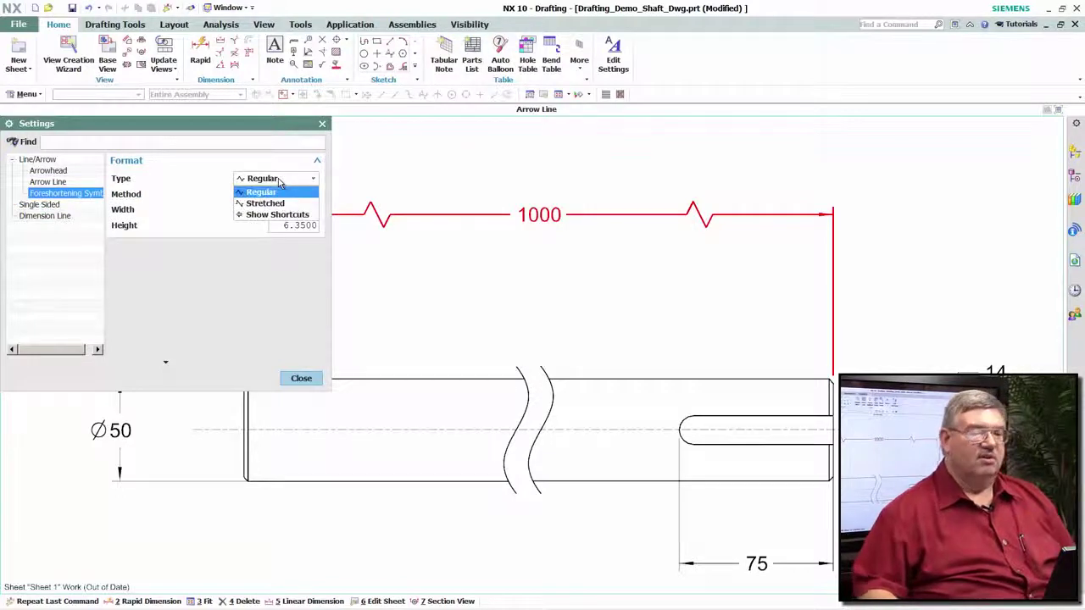
{"action": "left_click", "coordinate": [258, 204]}
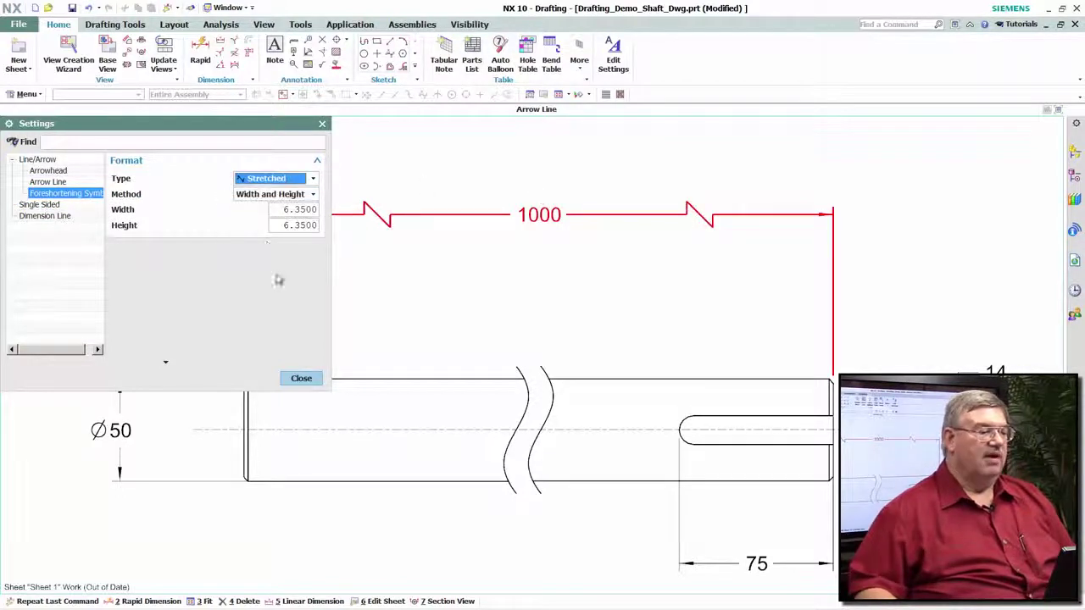
{"action": "left_click", "coordinate": [299, 378]}
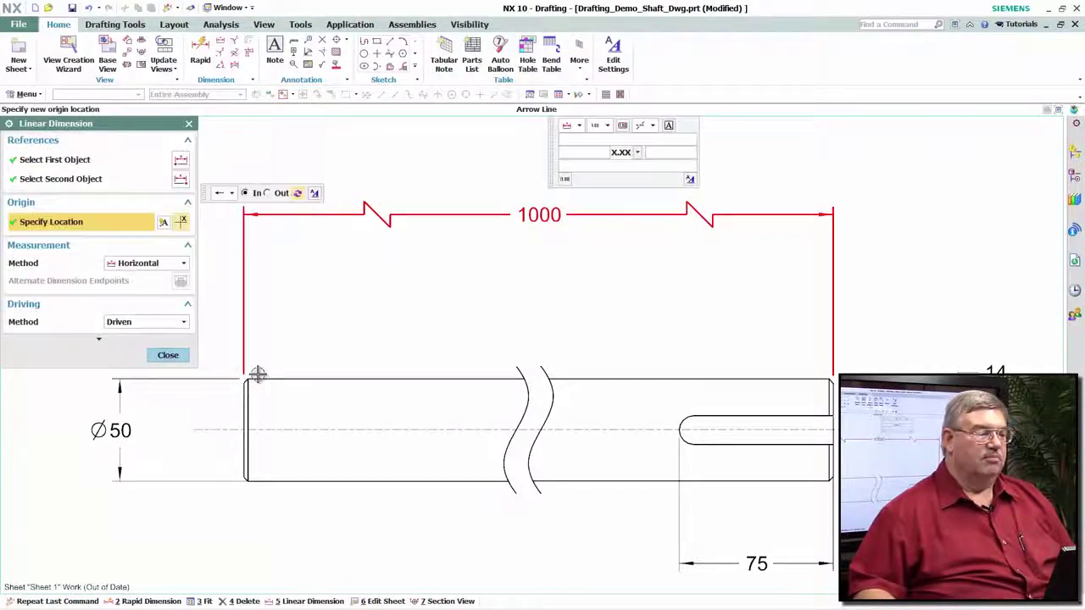
{"action": "left_click", "coordinate": [173, 359]}
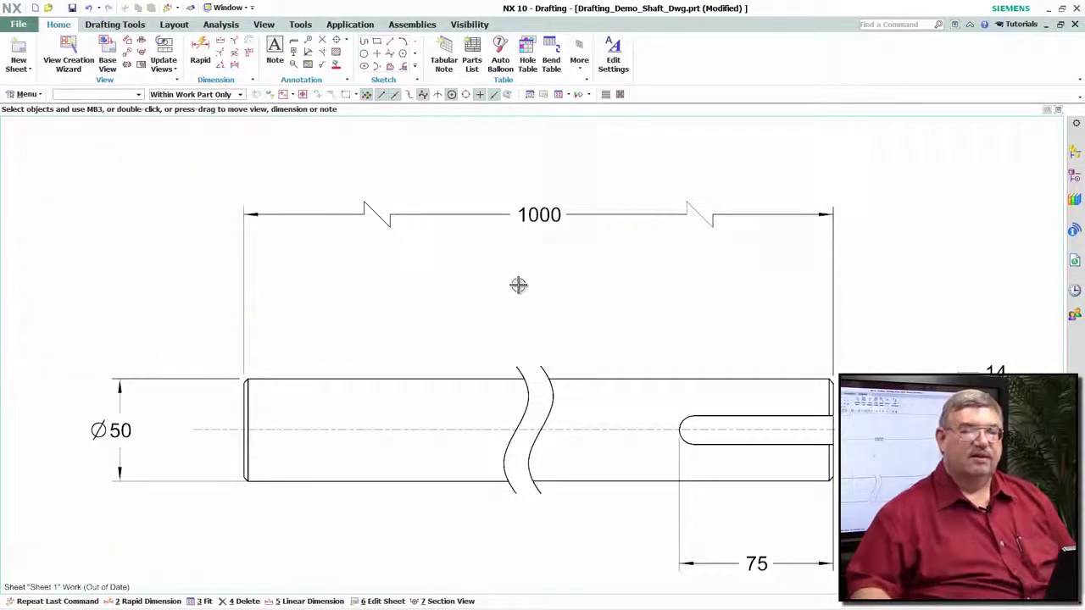
Open the recently used Drafting_Demo_Beam_Dwg drawing.
{"action": "left_click", "coordinate": [1074, 290]}
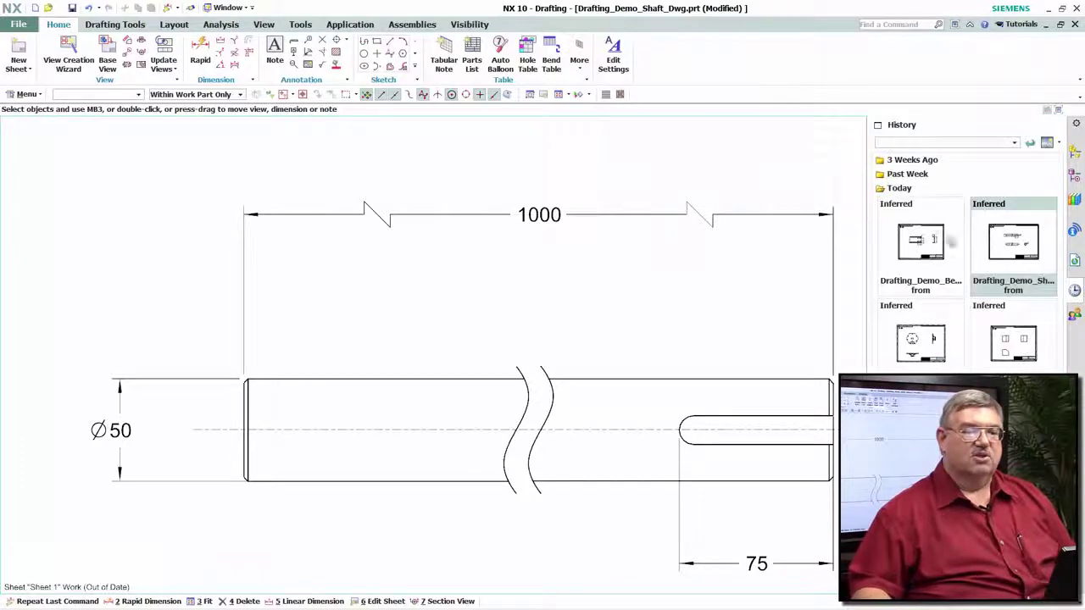
{"action": "left_click", "coordinate": [933, 244]}
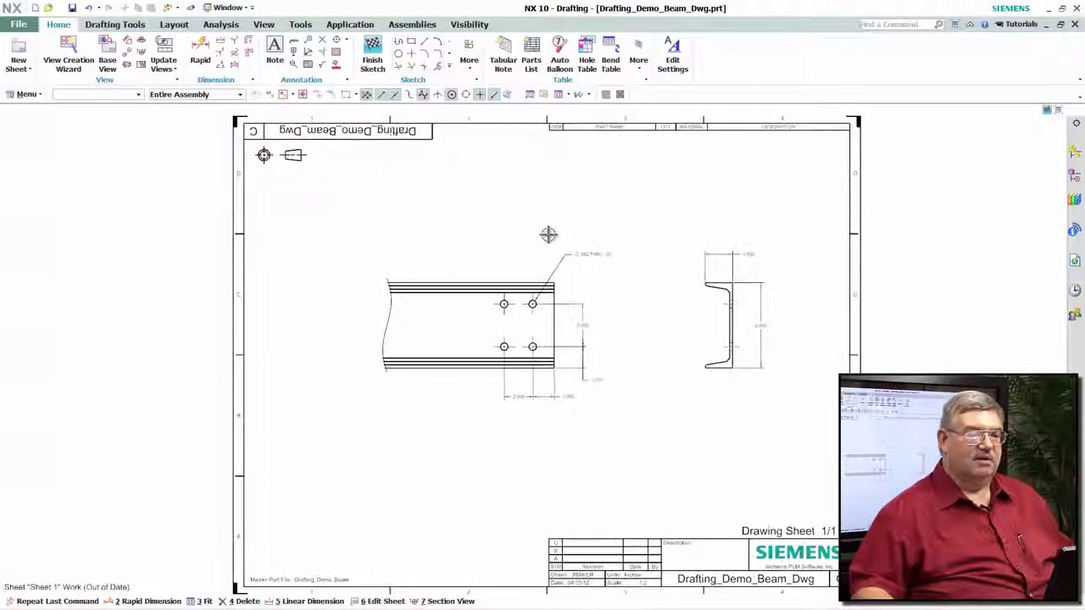
Create a horizontal linear dimension of the beam's overall length from its upper edge, with the text above the broken view.
{"action": "scroll", "coordinate": [549, 234], "scroll_direction": "up", "scroll_amount": 2}
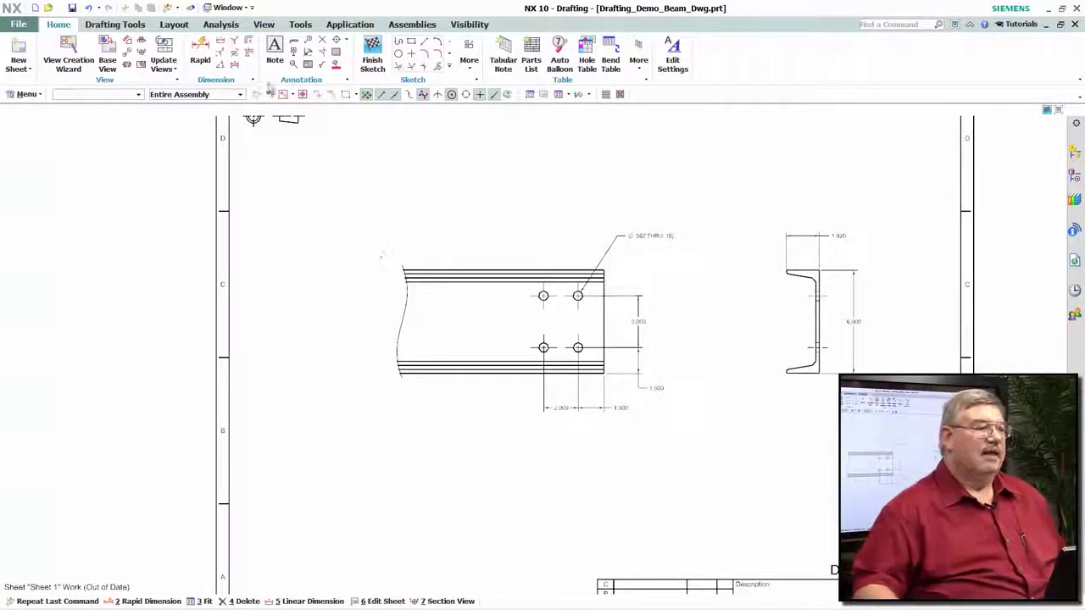
{"action": "left_click", "coordinate": [220, 42]}
{"action": "scroll", "coordinate": [540, 262], "scroll_direction": "up", "scroll_amount": 3}
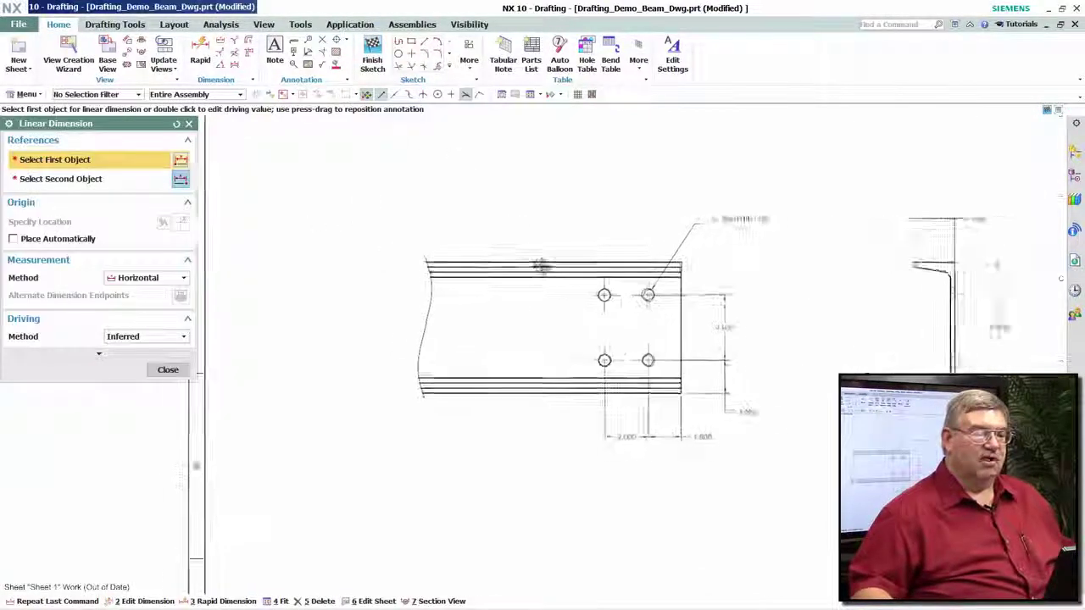
{"action": "left_click", "coordinate": [539, 262]}
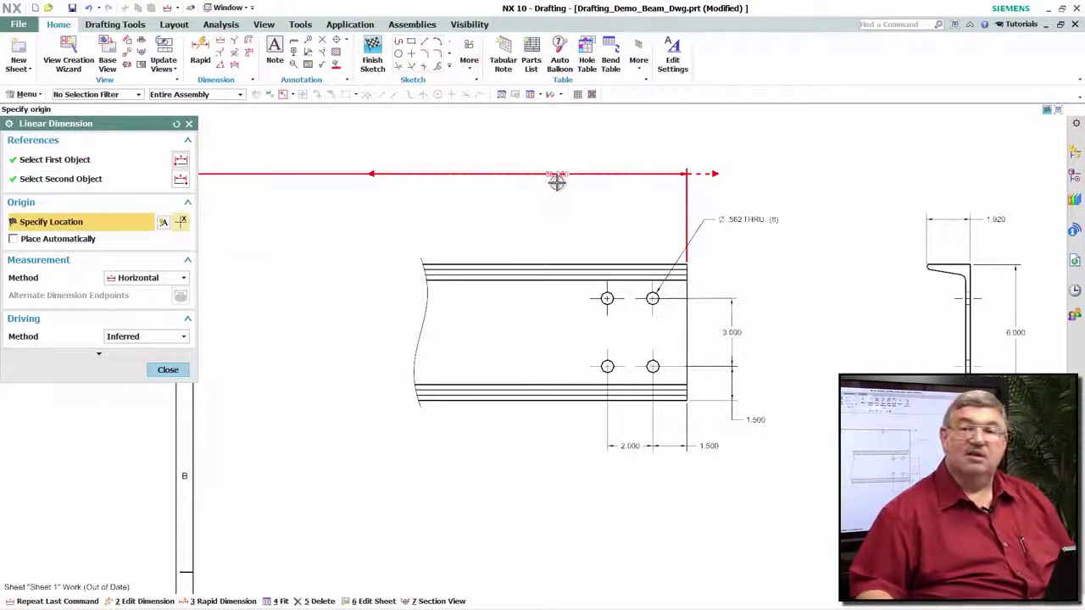
{"action": "mouse_move", "coordinate": [557, 182]}
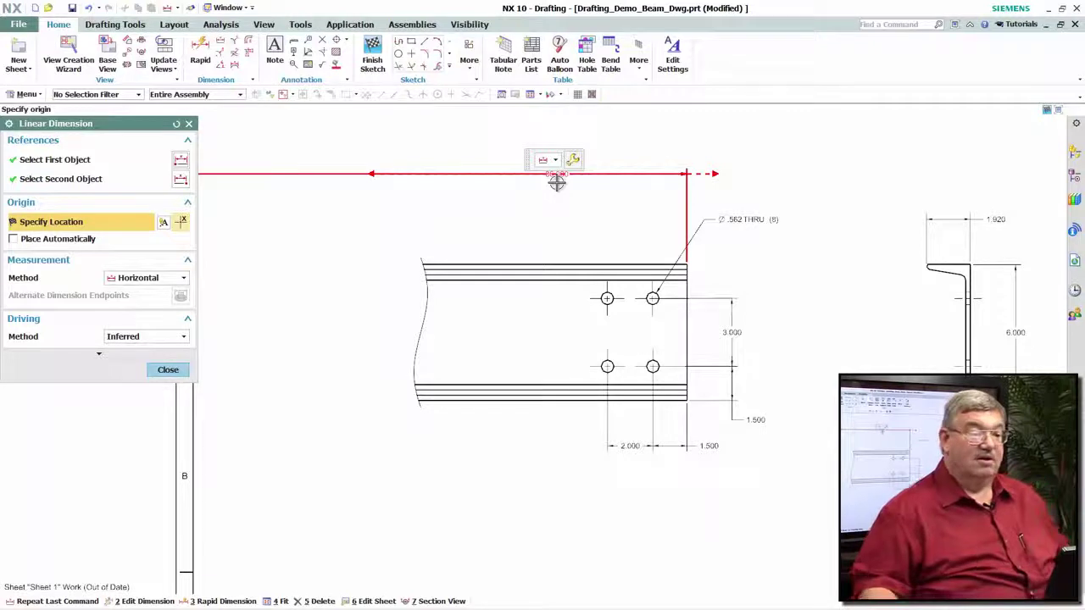
{"action": "middle_click_drag", "start_coordinate": [557, 182], "coordinate": [370, 223], "text": "shift"}
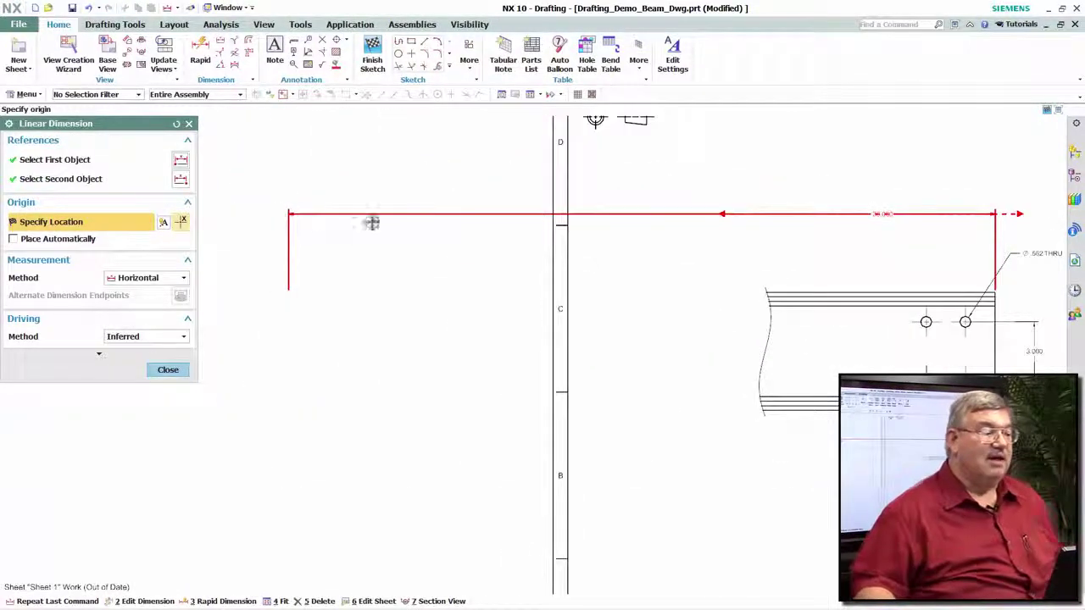
{"action": "left_click", "coordinate": [774, 211]}
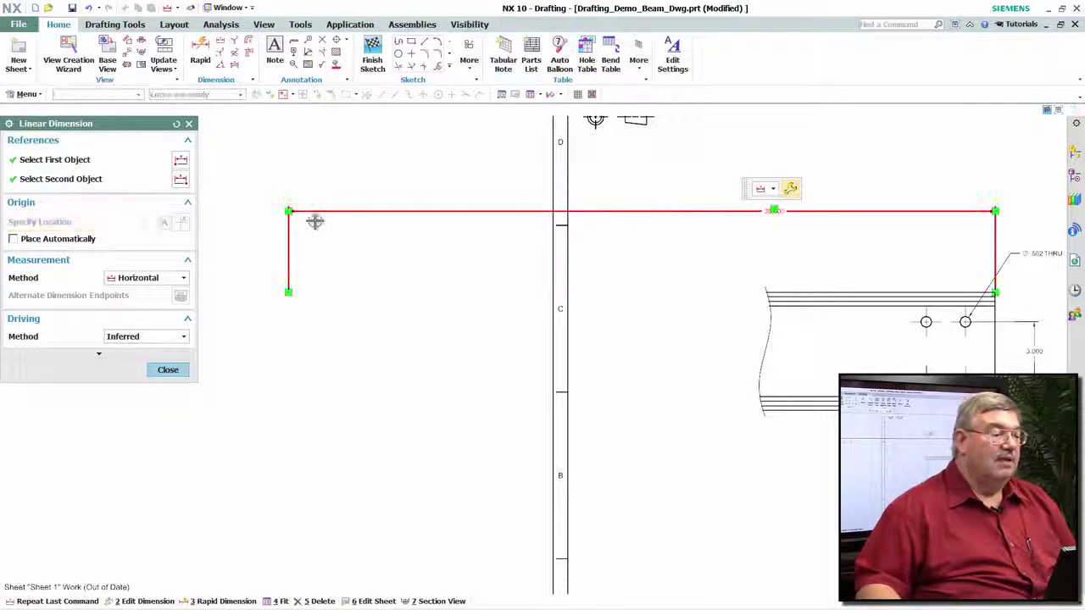
Display the beam's length dimension as single sided and flip it to keep the side at the beam's visible end.
{"action": "left_click", "coordinate": [288, 210]}
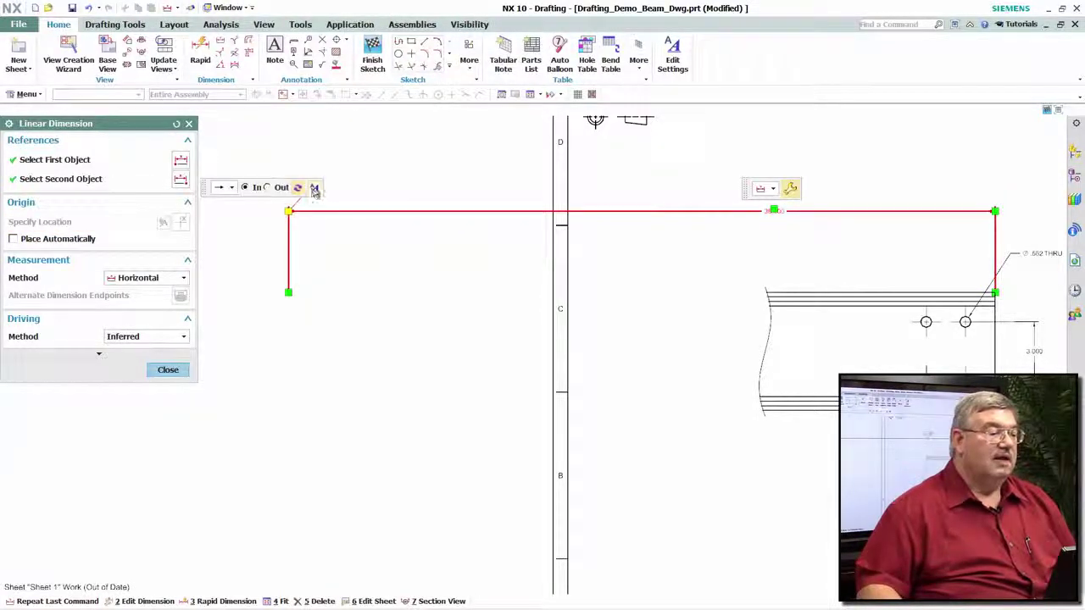
{"action": "left_click", "coordinate": [314, 193]}
{"action": "left_click", "coordinate": [59, 204]}
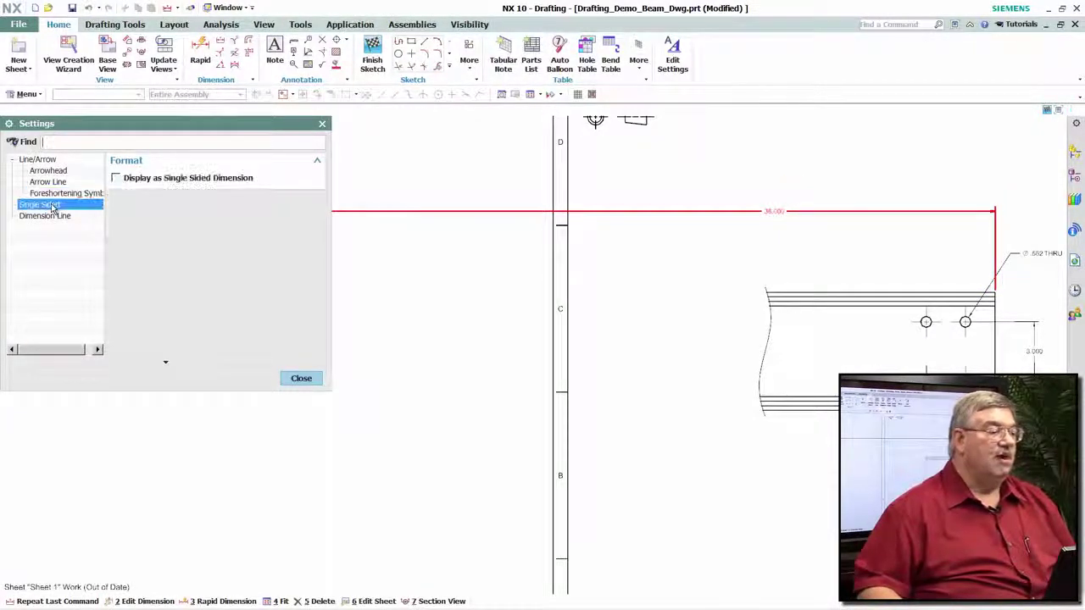
{"action": "left_click", "coordinate": [116, 178]}
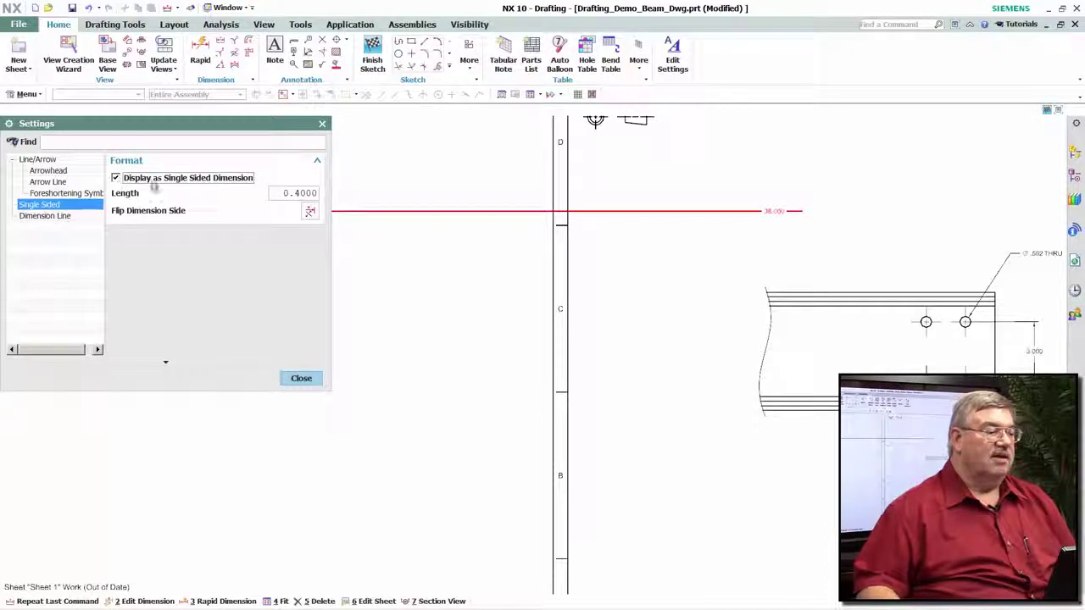
{"action": "left_click", "coordinate": [311, 211]}
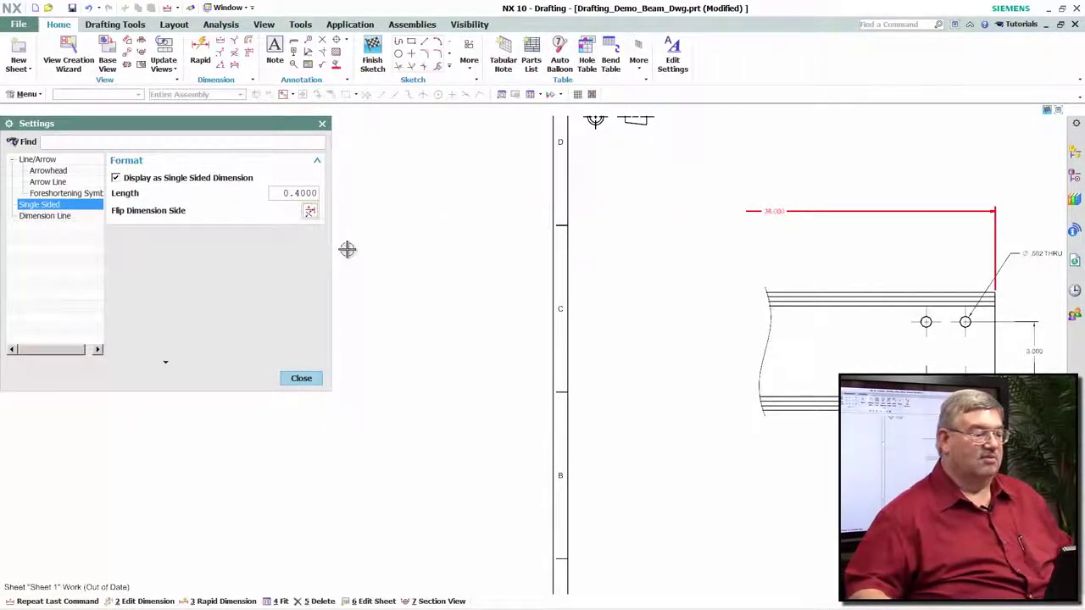
{"action": "left_click", "coordinate": [301, 379]}
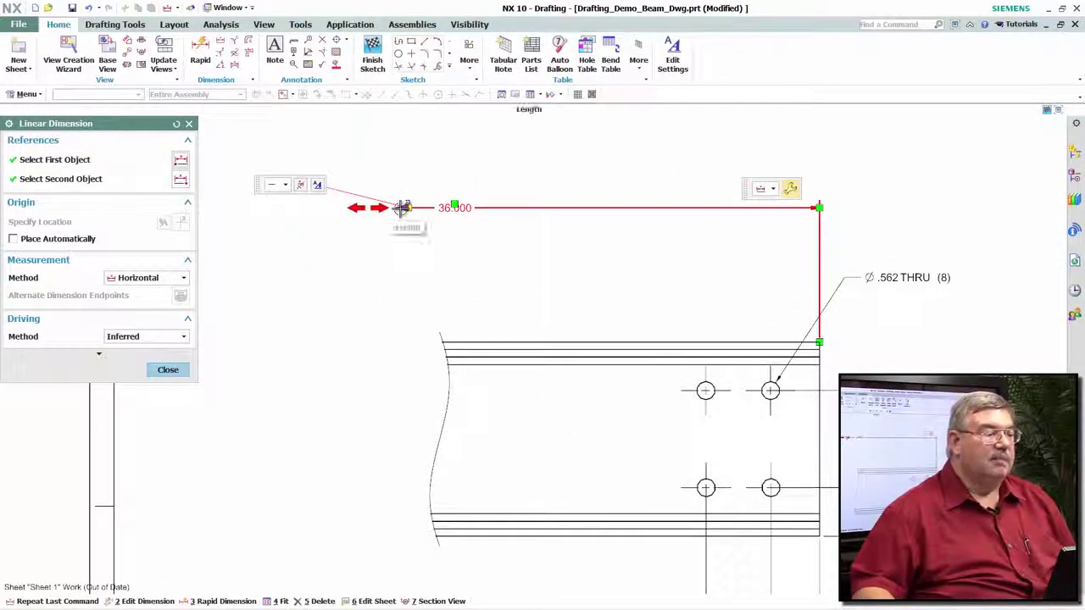
Give the open end of the single-sided dimension a double filled arrowhead and extend its line length to 1.5.
{"action": "left_click", "coordinate": [285, 184]}
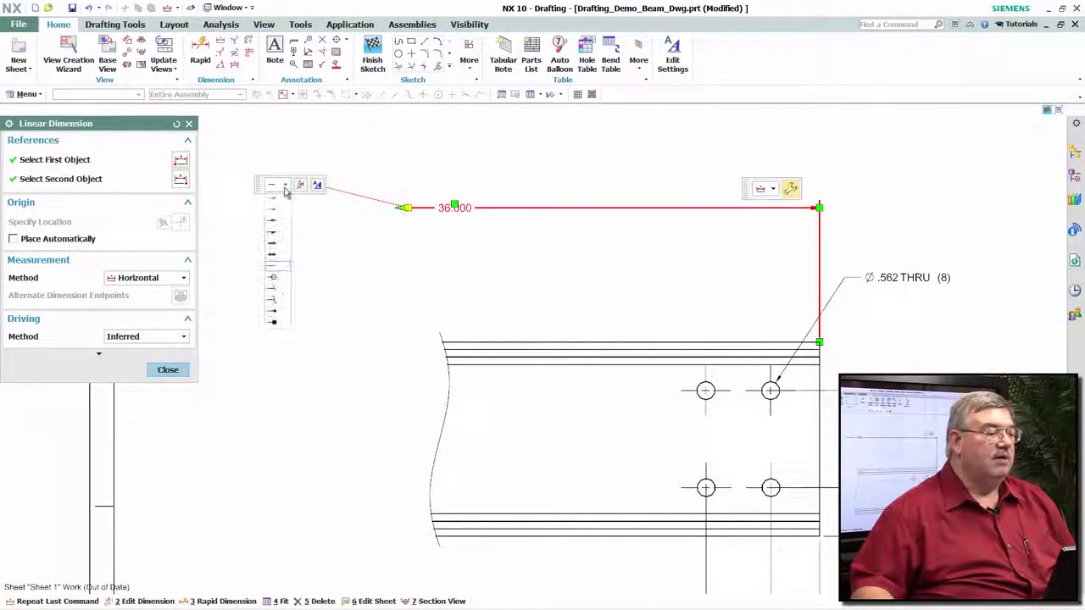
{"action": "left_click", "coordinate": [276, 256]}
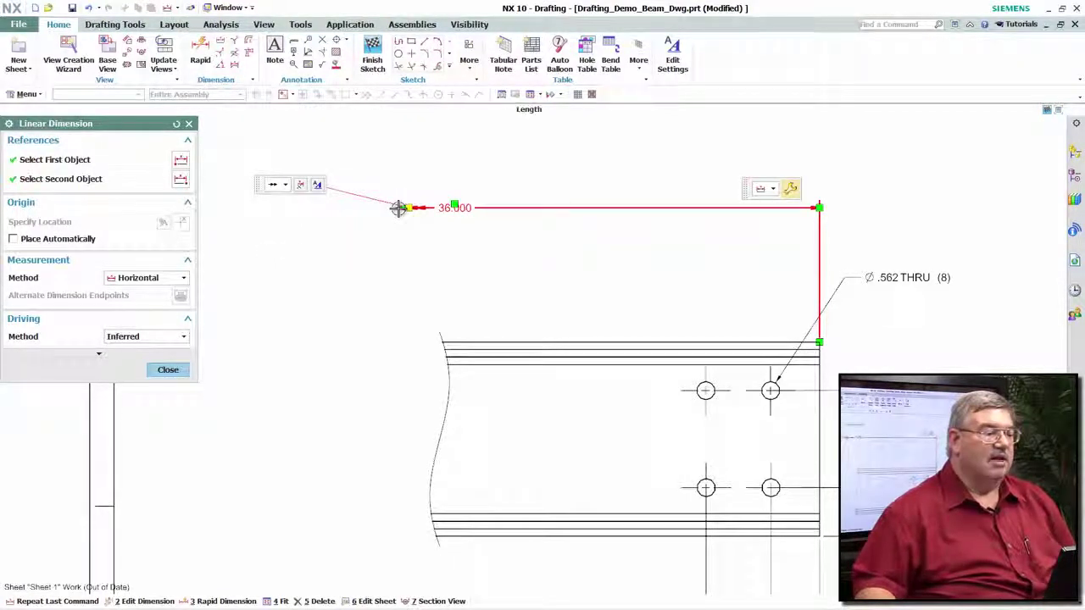
{"action": "left_click_drag", "start_coordinate": [398, 208], "coordinate": [331, 208]}
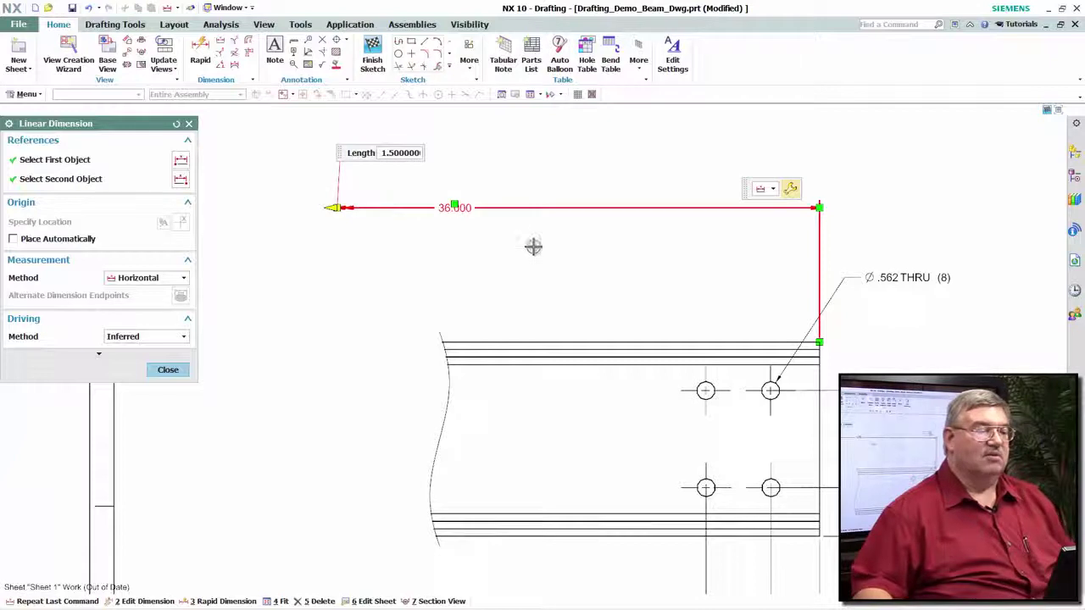
Place the single-sided length dimension just above the beam, closer to its drilled end, and finish dimensioning.
{"action": "left_click", "coordinate": [792, 192]}
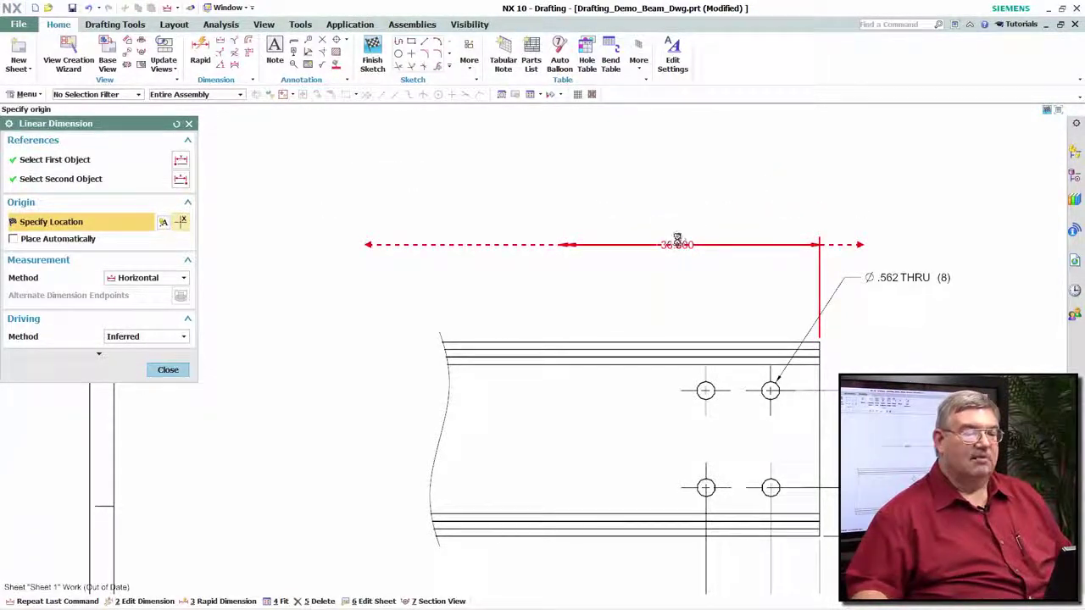
{"action": "left_click", "coordinate": [677, 240]}
{"action": "left_click", "coordinate": [167, 370]}
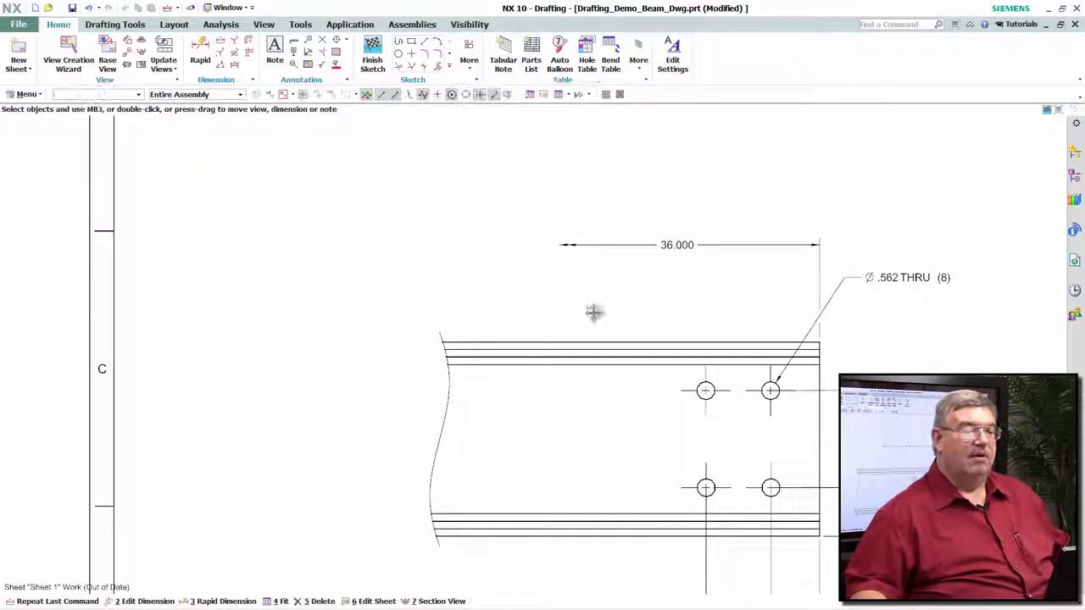
{"action": "scroll", "coordinate": [593, 312], "scroll_direction": "up", "scroll_amount": 4}
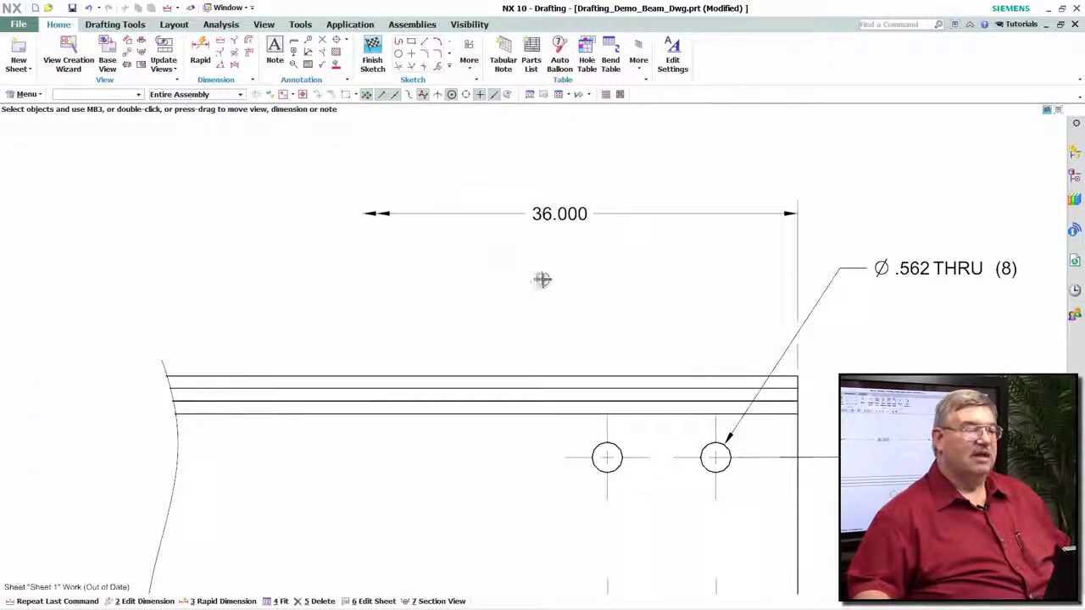
{"action": "scroll", "coordinate": [542, 280], "scroll_direction": "down", "scroll_amount": 1}
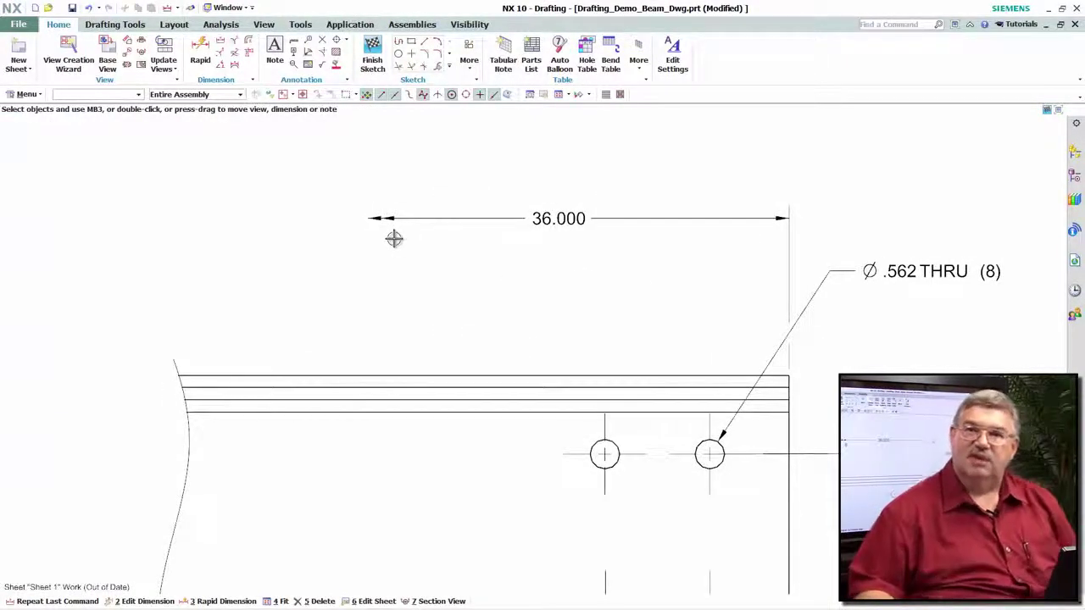